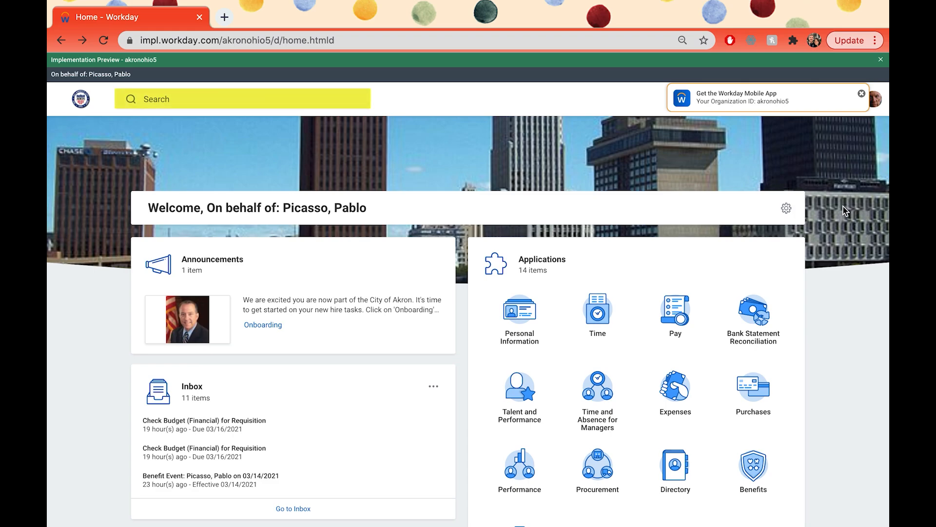
- Search for 'create supplier request' and launch the Create Supplier Request task
left_click(194, 98)
type("creat")
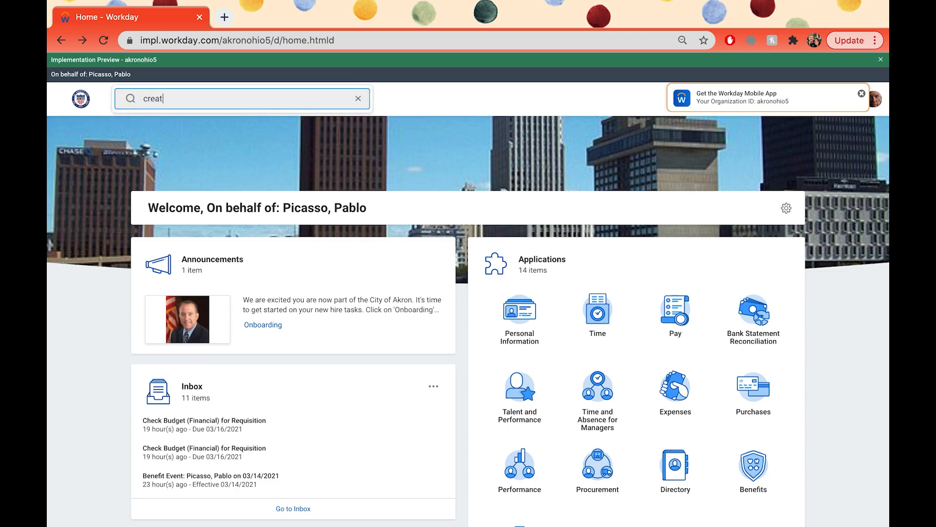
type("e suppl")
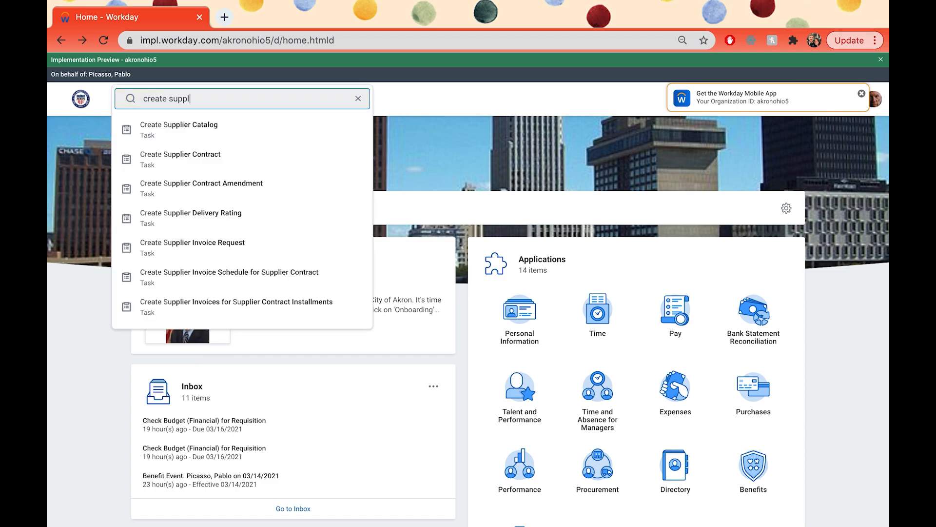
type("ier request")
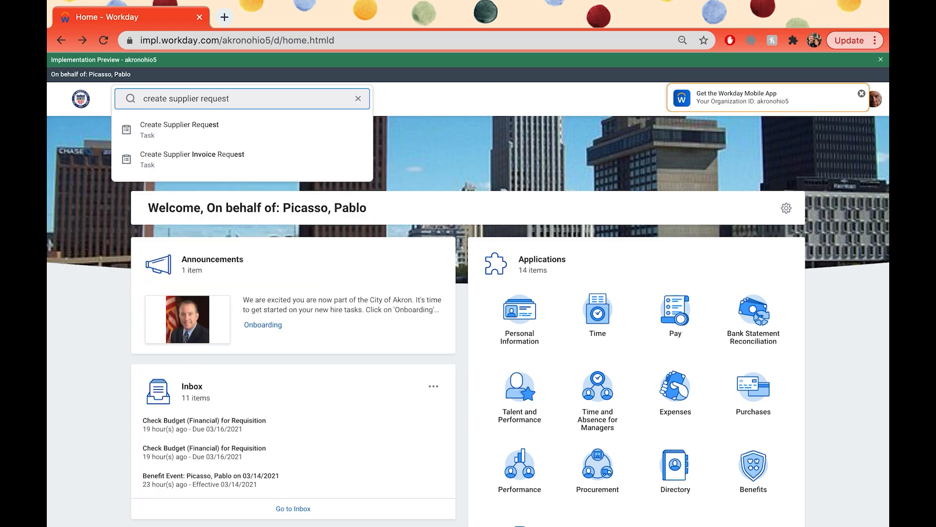
left_click(210, 136)
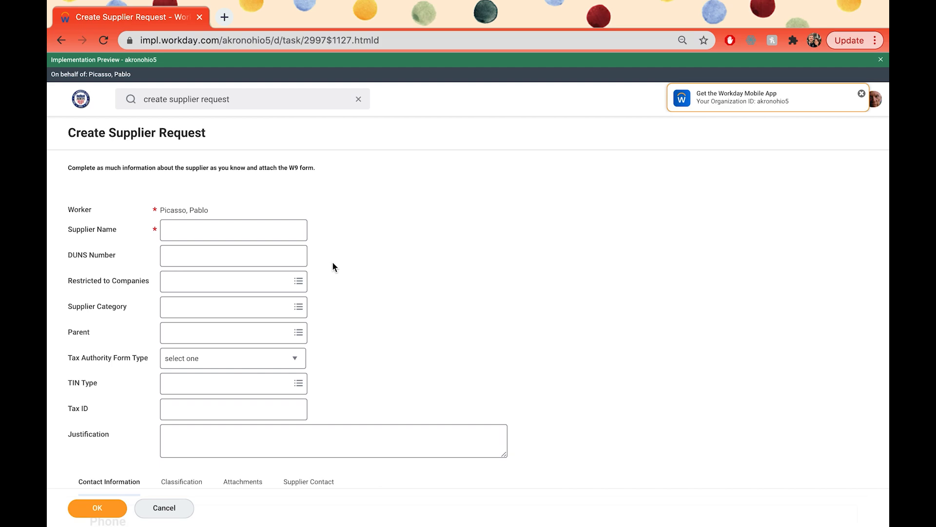
- Enter Business Forms Plus as the supplier name
left_click(271, 236)
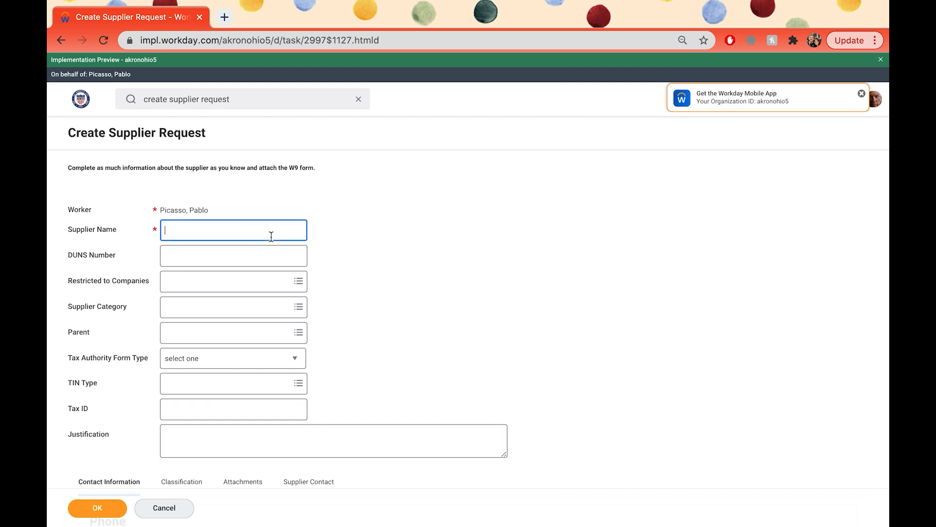
type("Business Forms Plus")
scroll(459, 336, "down", 1)
scroll(335, 314, "down", 1)
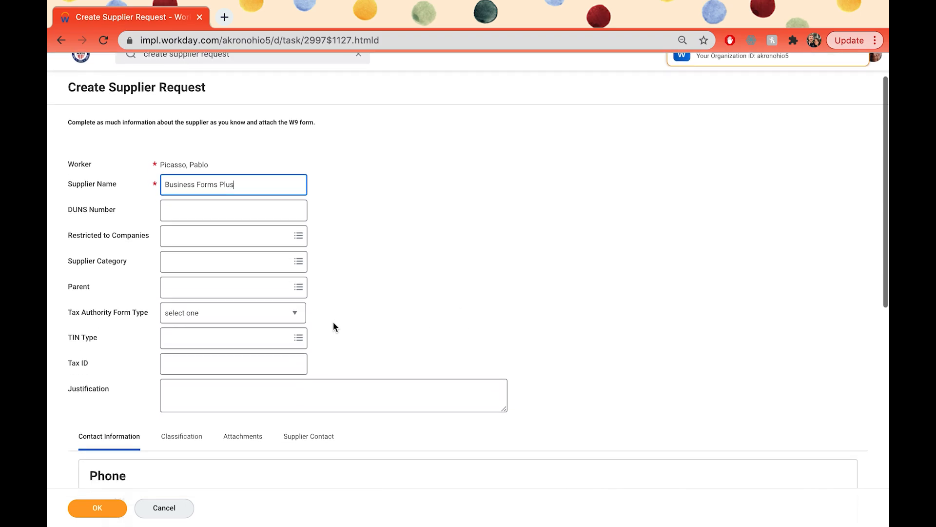
- Set TIN Type to 1 - EIN and enter the supplier's tax ID
left_click(299, 340)
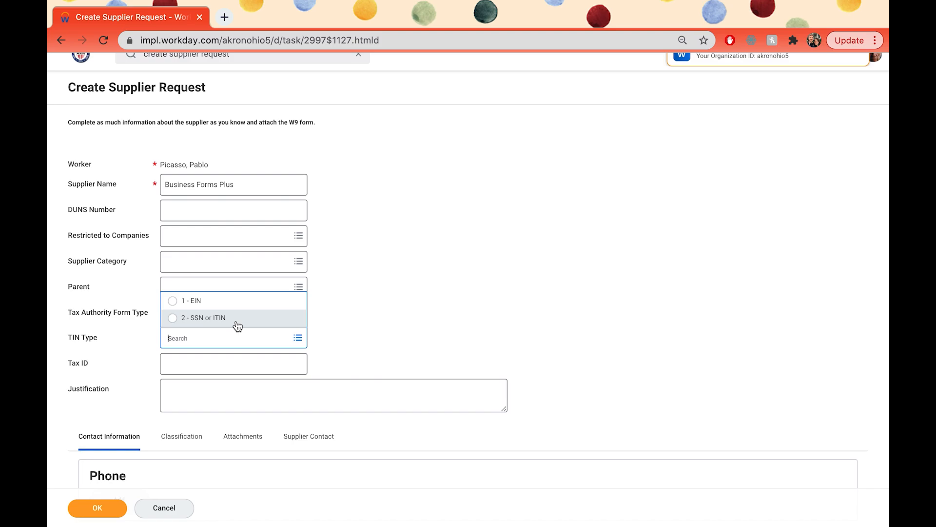
left_click(173, 301)
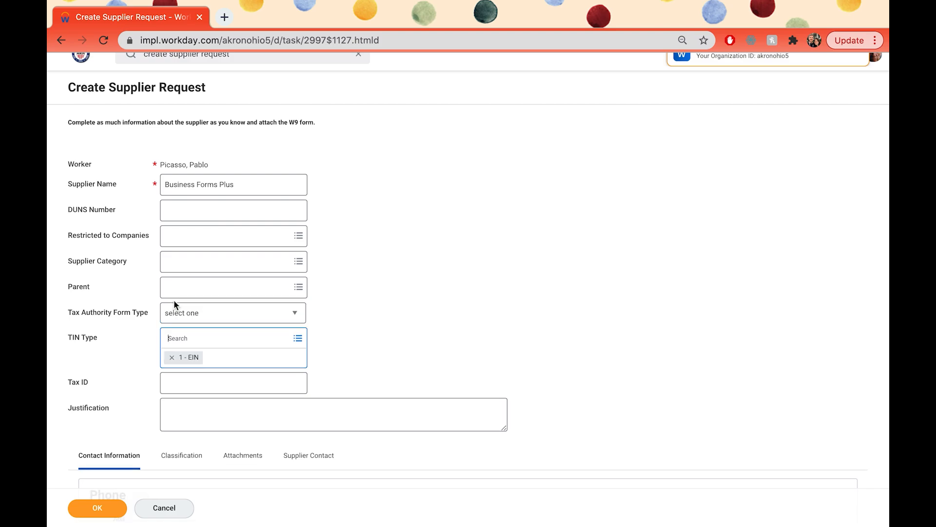
scroll(242, 395, "down", 1)
left_click(230, 370)
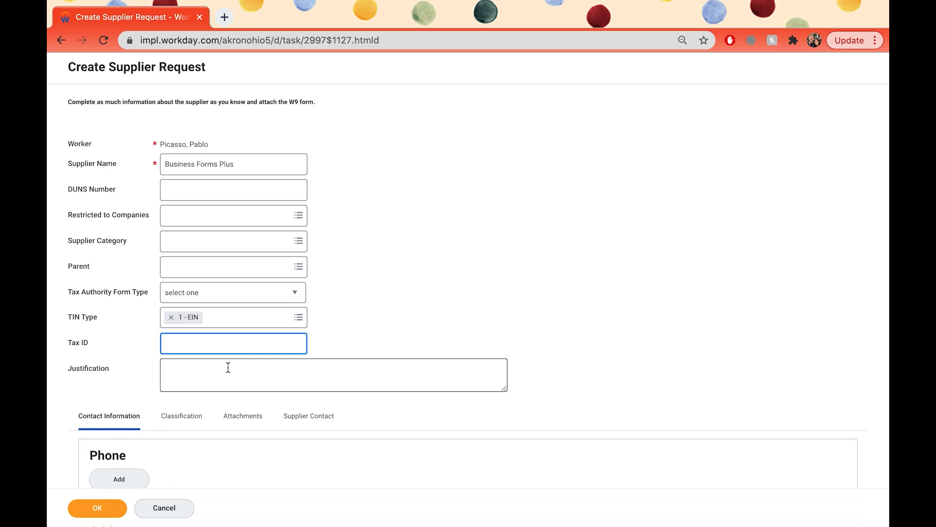
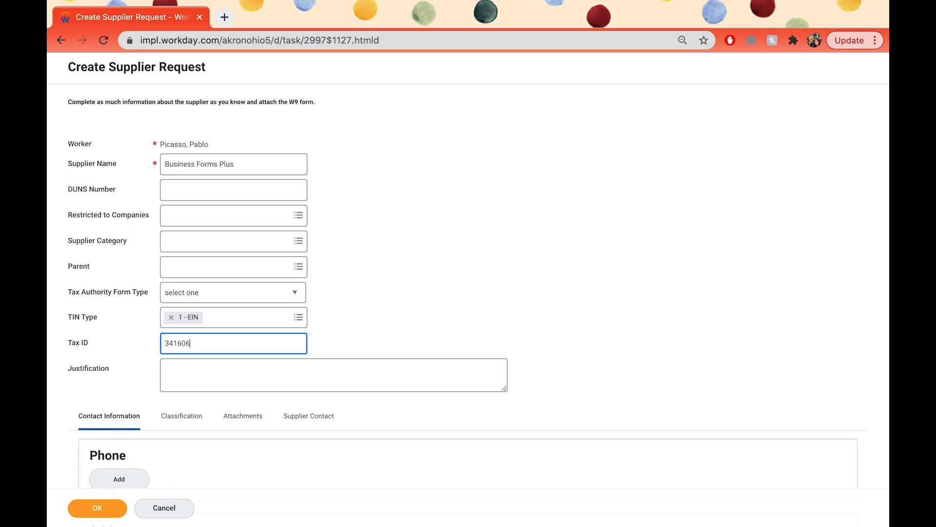
scroll(565, 340, "down", 1)
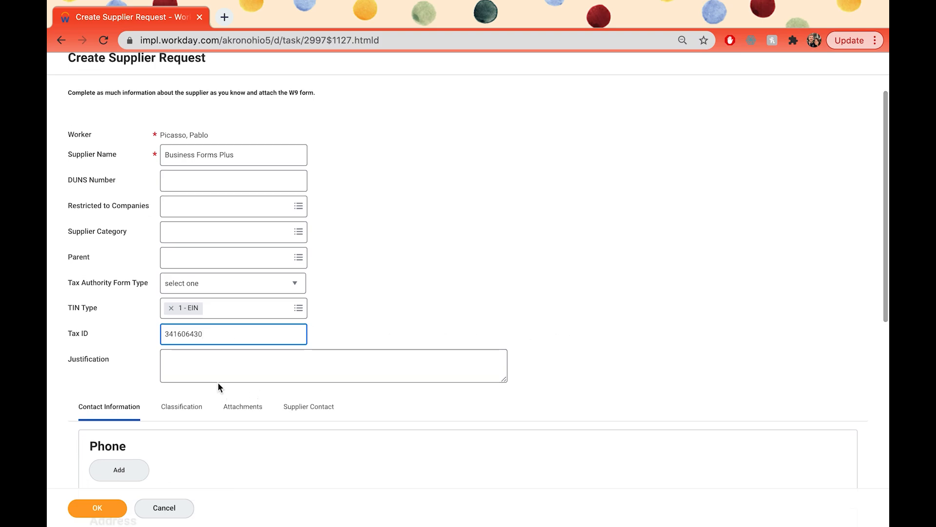
- Enter justification 'Ordering business cards' and choose Office Supplies as the supplier category
left_click(213, 365)
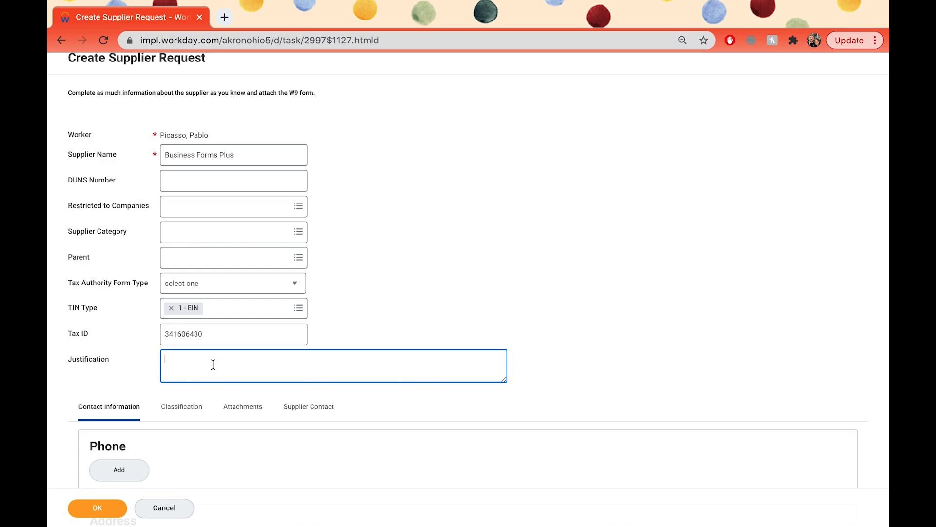
type("Ordering business cards")
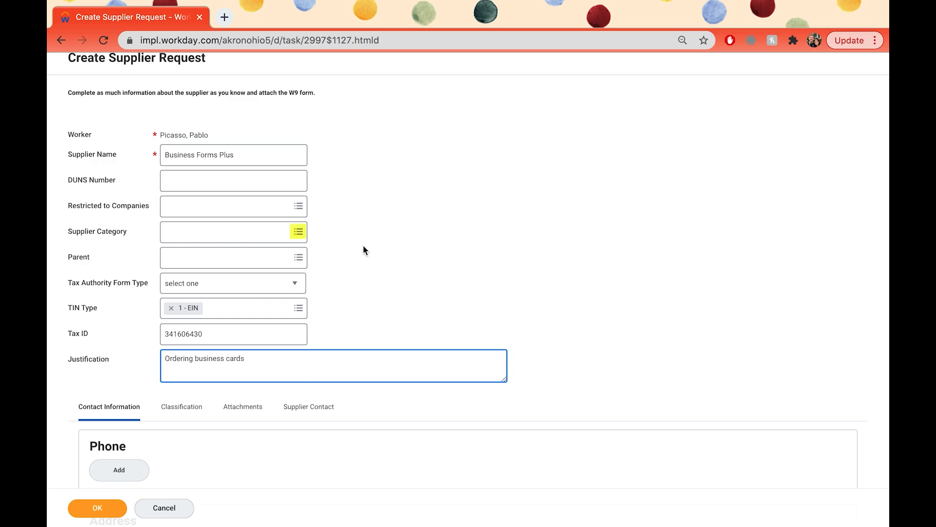
left_click(299, 234)
scroll(275, 302, "down", 1)
scroll(276, 301, "down", 1)
left_click(244, 363)
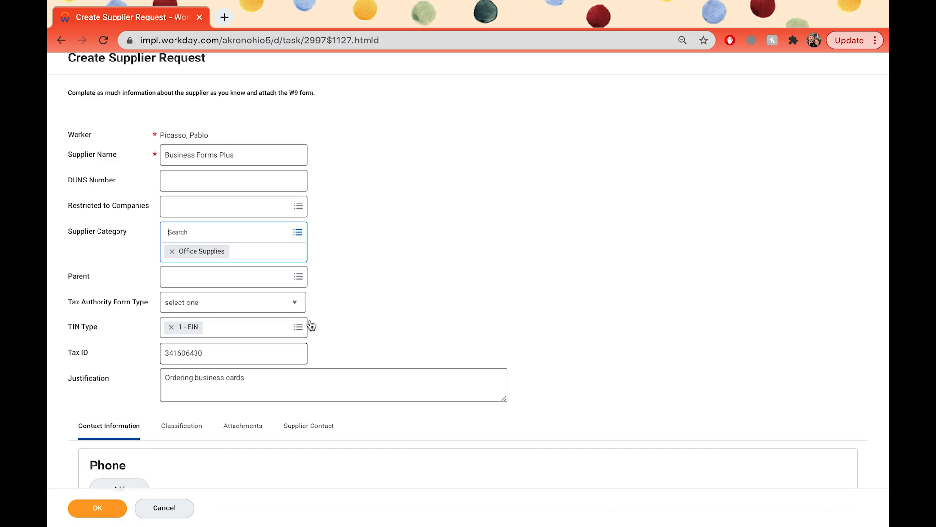
left_click(476, 289)
scroll(477, 293, "down", 1)
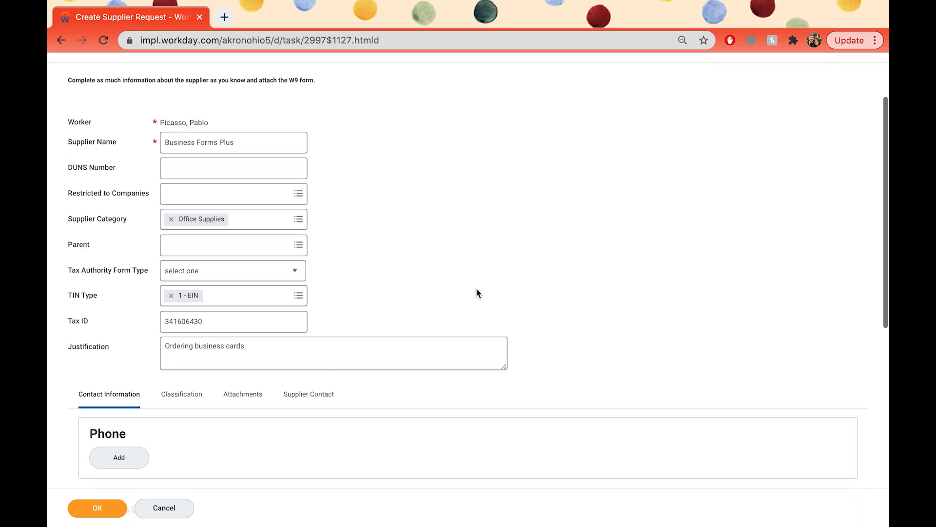
scroll(477, 293, "down", 1)
scroll(477, 293, "down", 1)
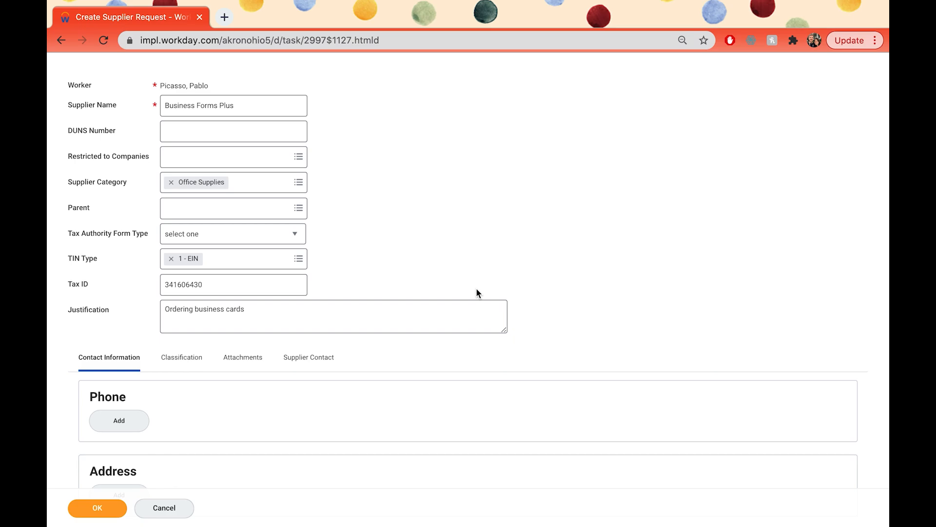
scroll(476, 293, "down", 5)
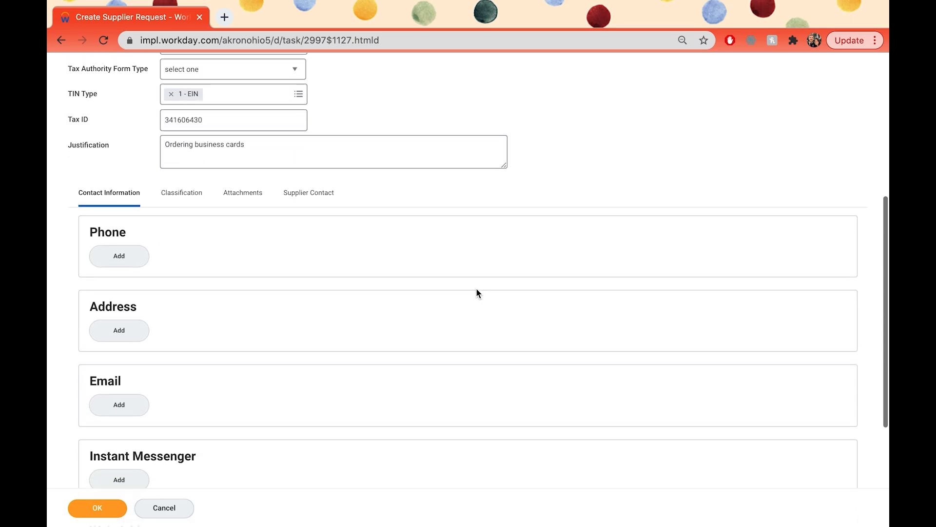
- Add a phone entry and enter the supplier's phone number
left_click(139, 256)
scroll(379, 299, "down", 1)
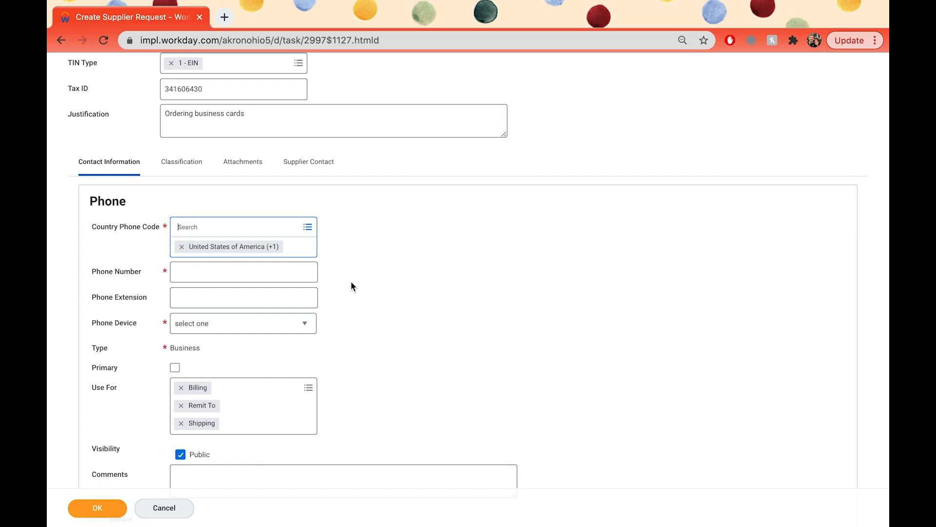
left_click(282, 276)
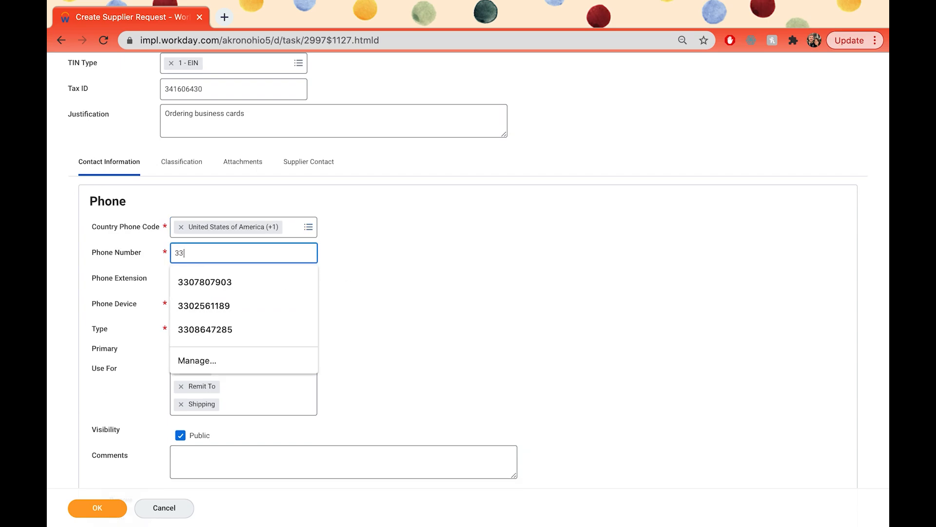
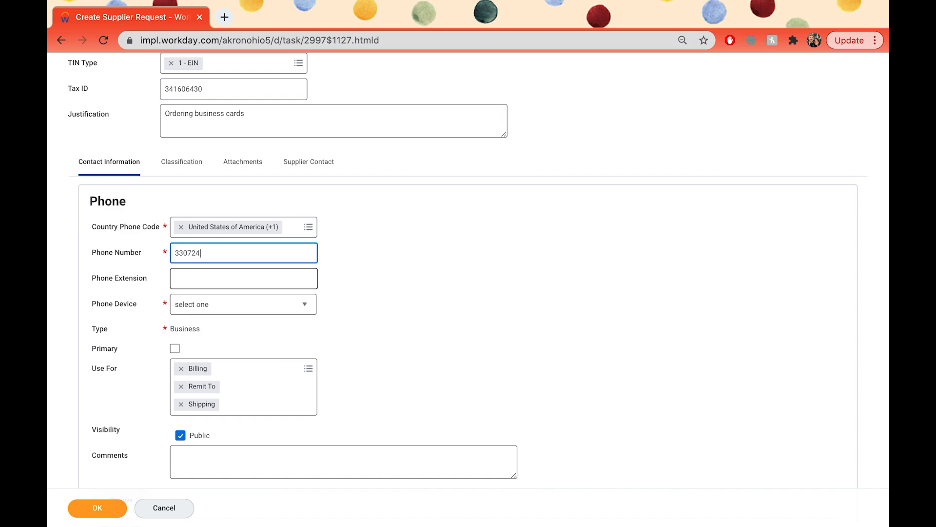
scroll(504, 346, "down", 1)
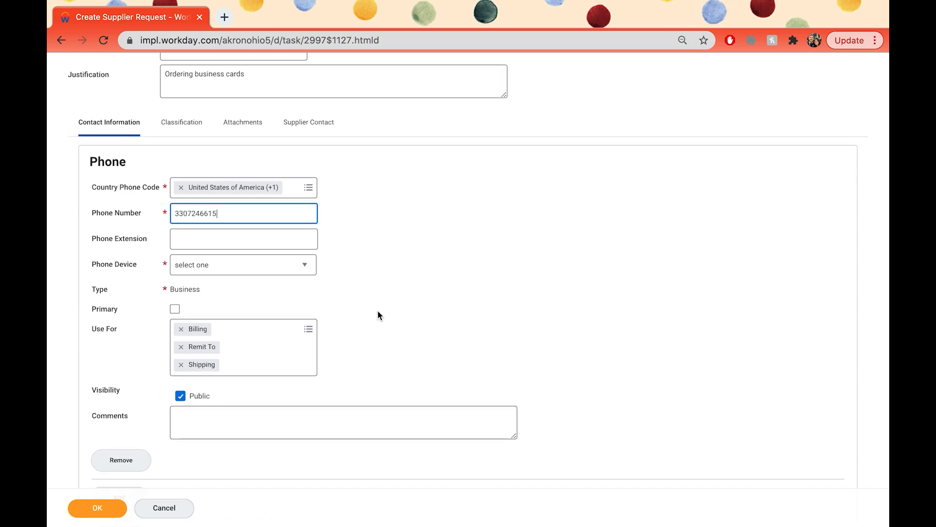
- Set the phone device to Landline and mark the number as primary
left_click(293, 270)
left_click(257, 320)
scroll(420, 330, "down", 1)
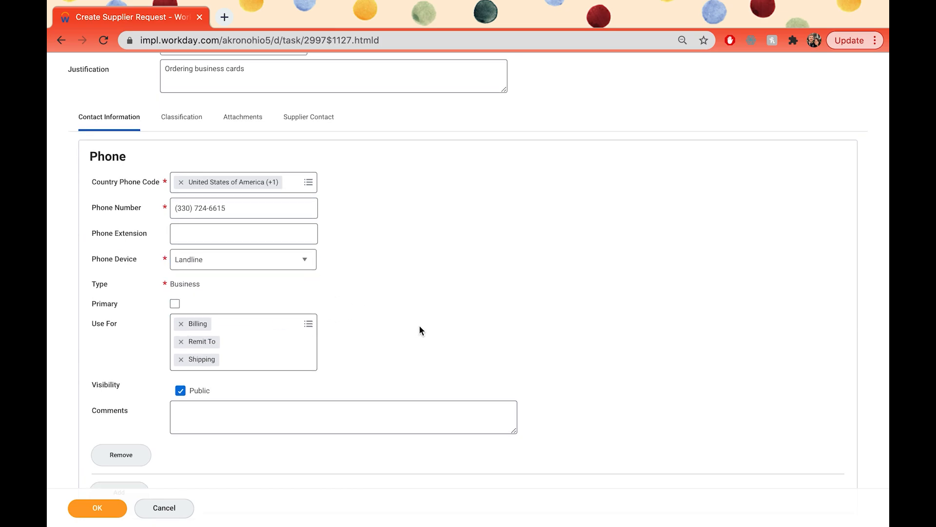
left_click(178, 262)
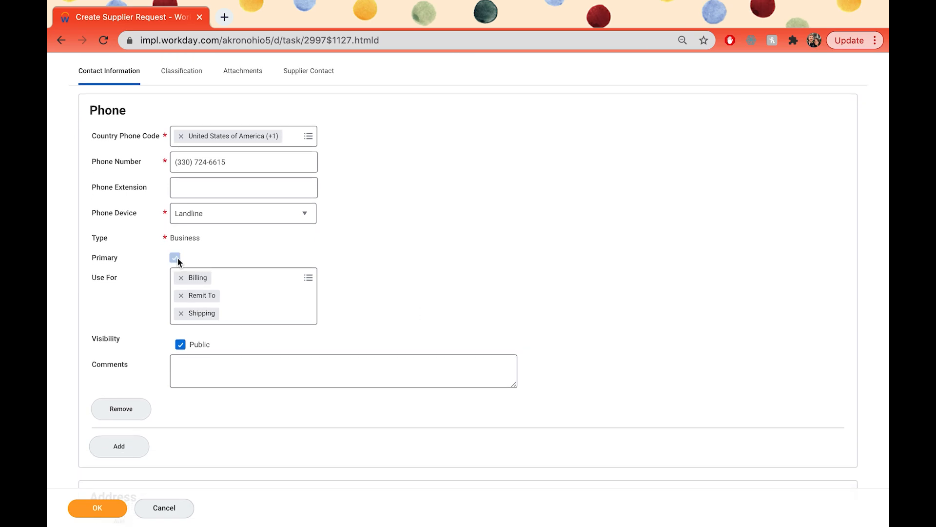
scroll(342, 301, "down", 1)
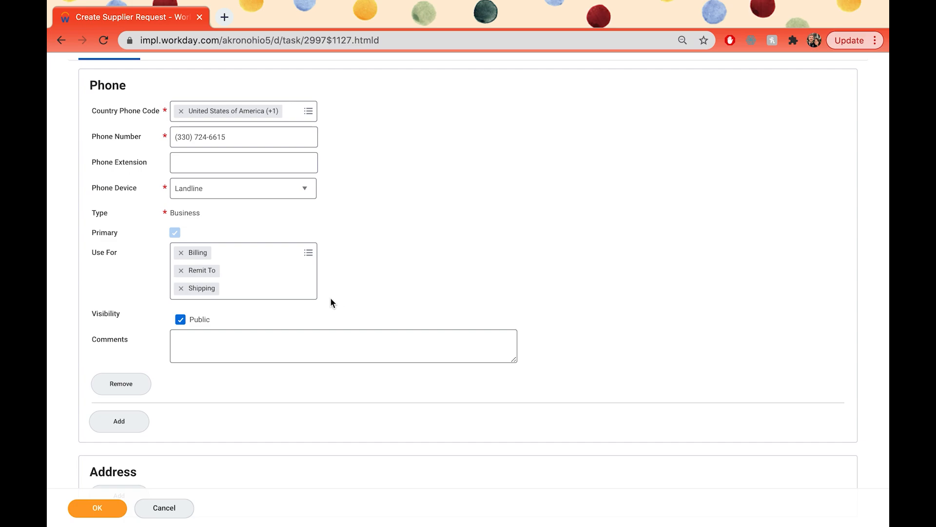
scroll(343, 297, "down", 1)
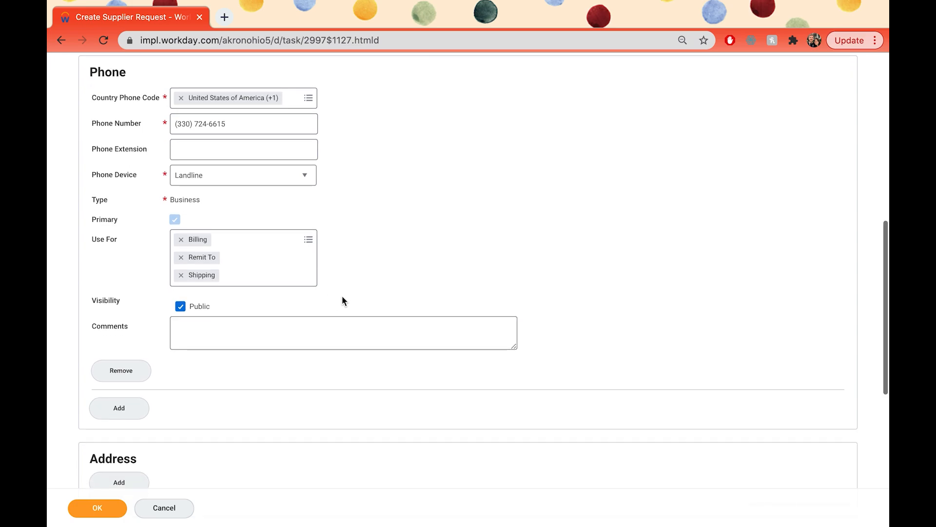
scroll(342, 300, "down", 3)
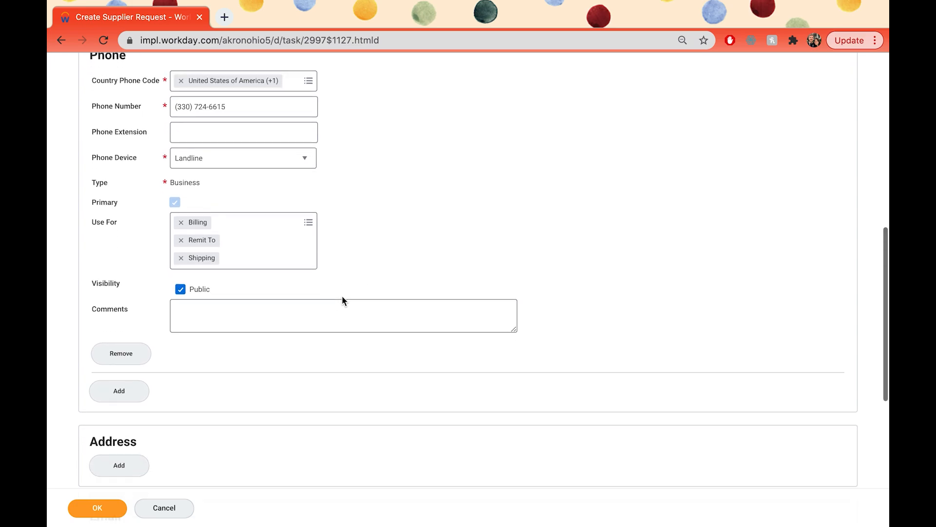
scroll(342, 299, "down", 2)
- Add an address with the supplier's street address and city Akron
left_click(115, 251)
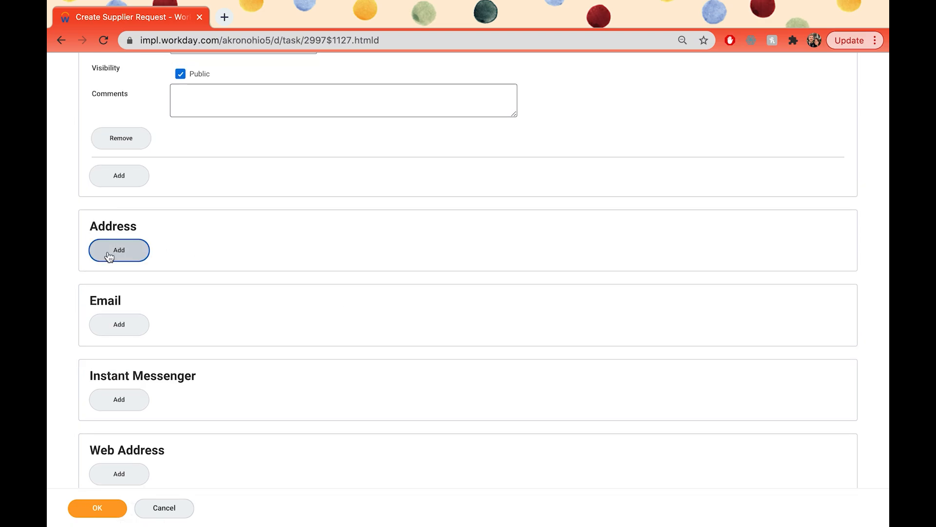
scroll(344, 346, "down", 2)
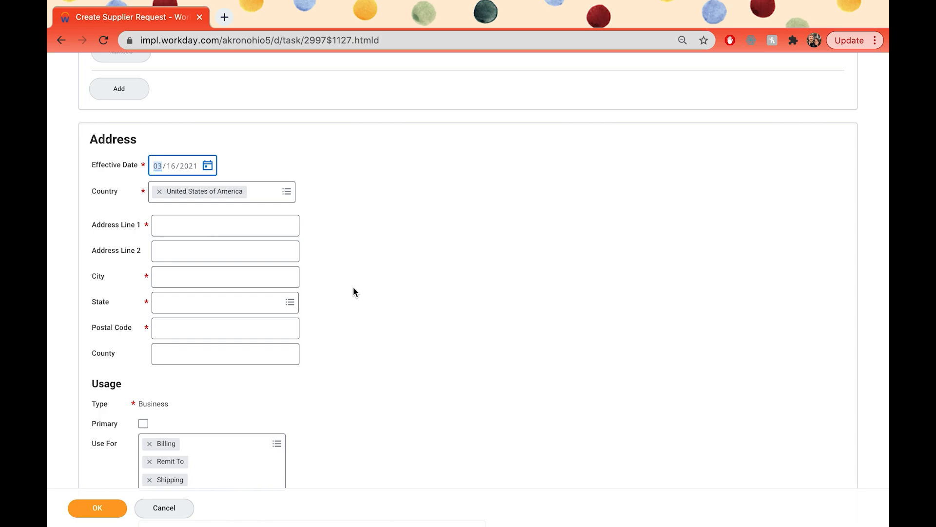
left_click(257, 230)
left_click(253, 281)
type("Akron")
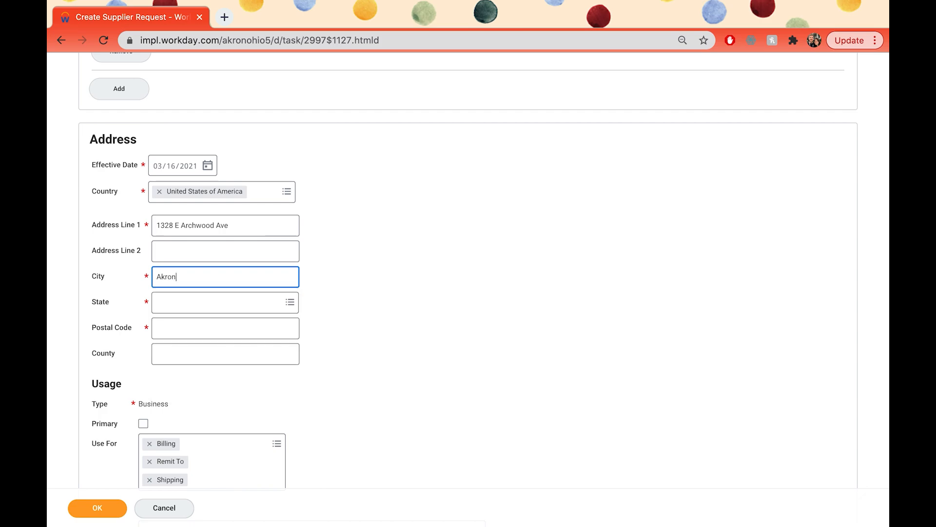
- Enter state Ohio and the postal code, and mark the address as primary
left_click(209, 301)
type("Ohio")
left_click(184, 329)
type("44306")
scroll(392, 406, "down", 2)
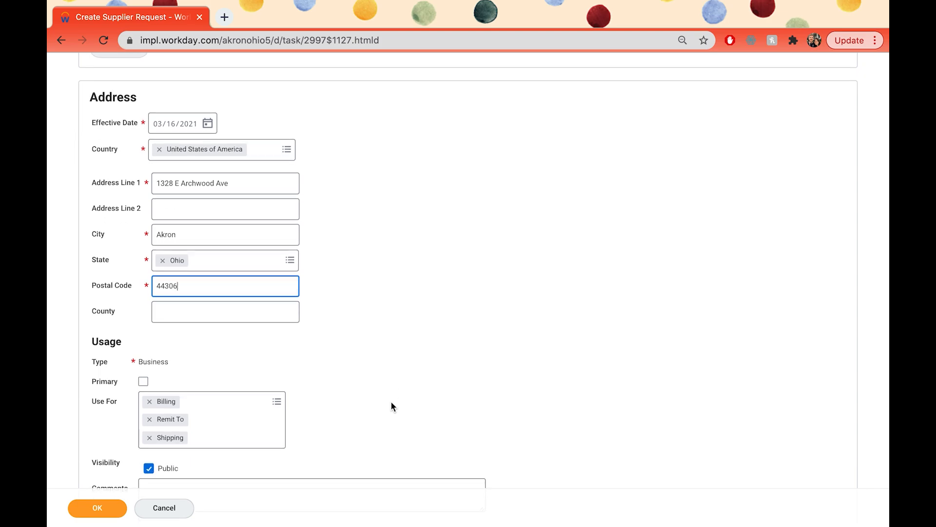
left_click(143, 382)
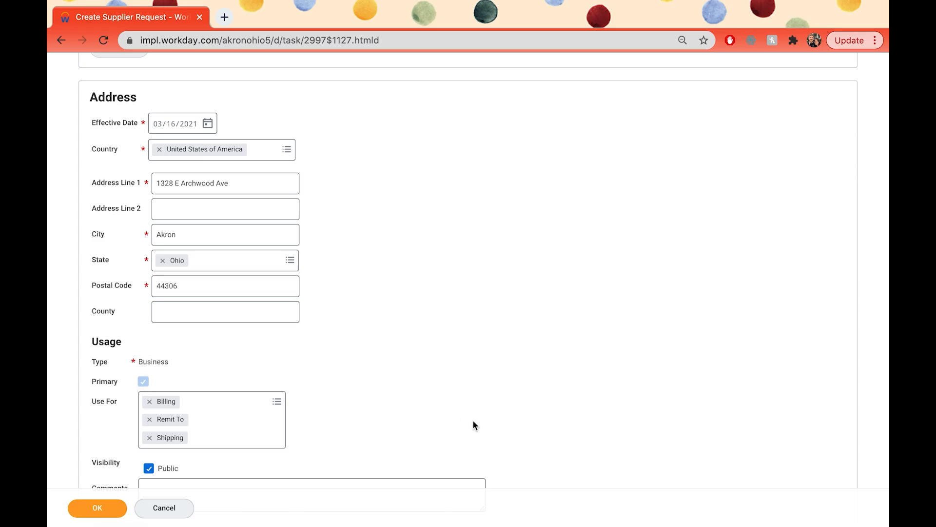
scroll(472, 419, "down", 5)
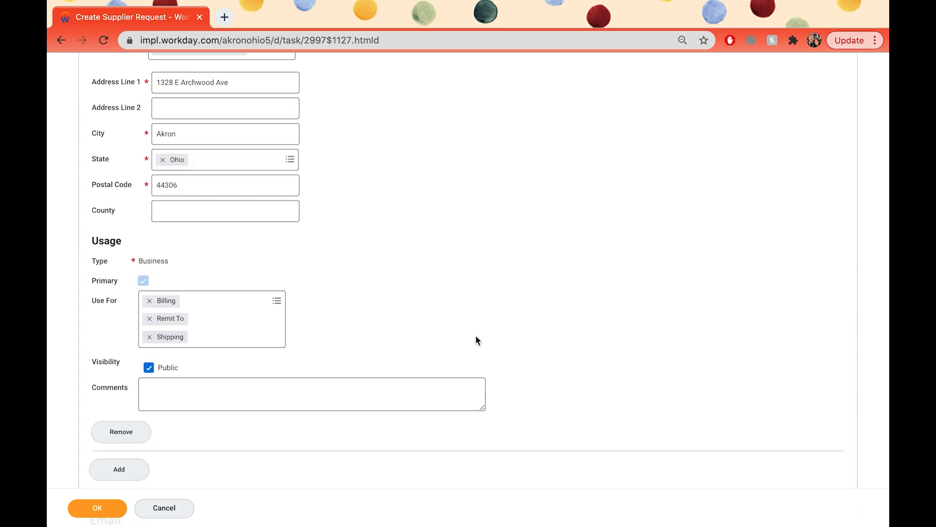
scroll(476, 337, "up", 10)
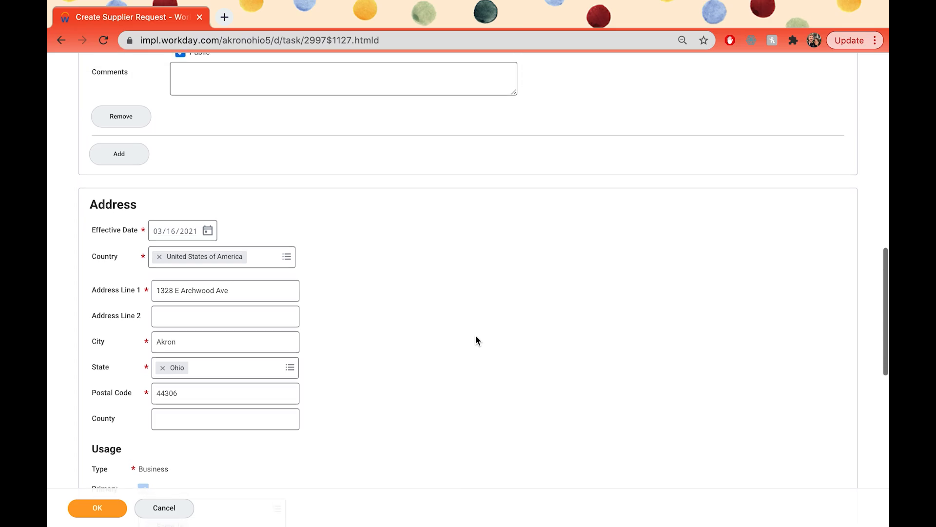
- Upload W-9.docx from recent files as an attachment to the request
scroll(476, 340, "up", 2)
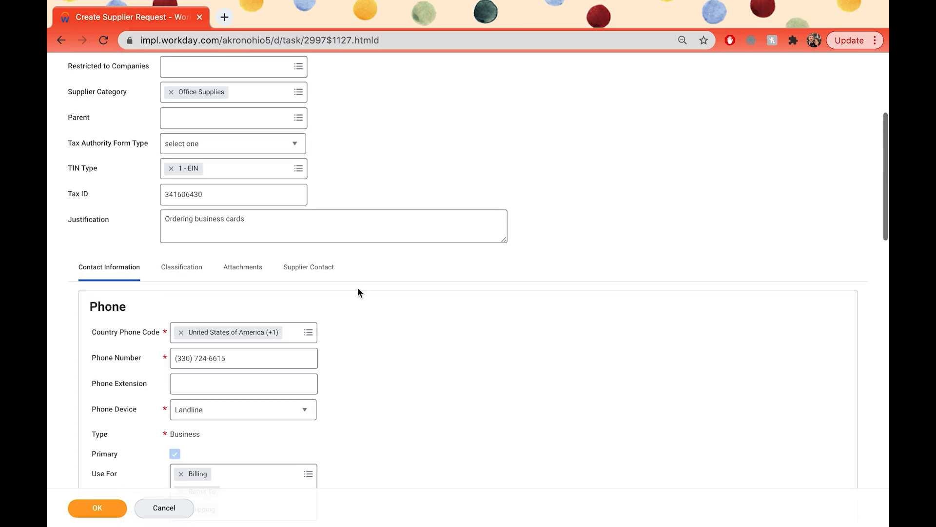
left_click(237, 277)
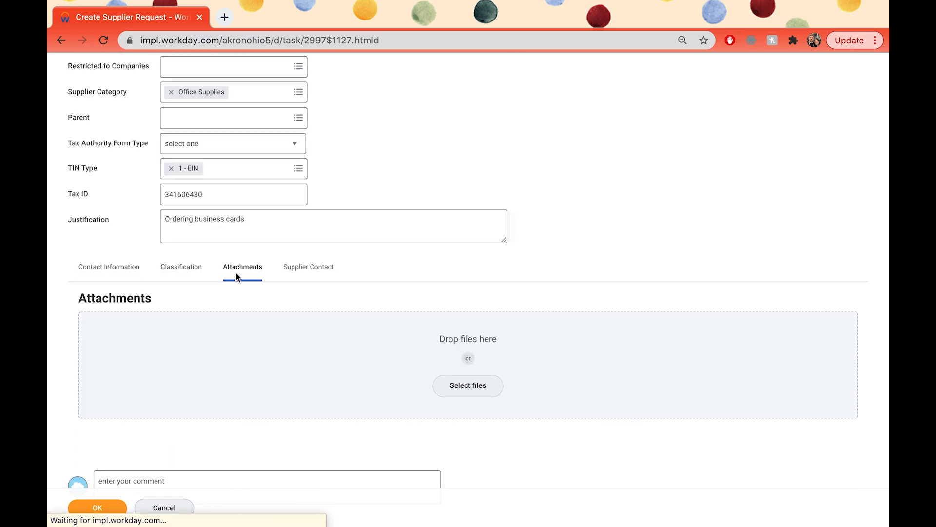
scroll(433, 297, "down", 1)
left_click(496, 346)
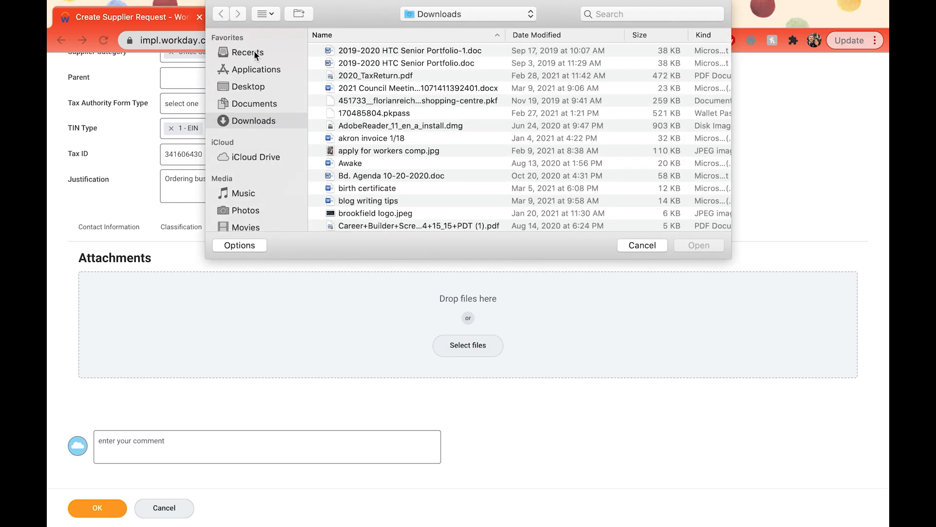
left_click(251, 51)
left_click(387, 63)
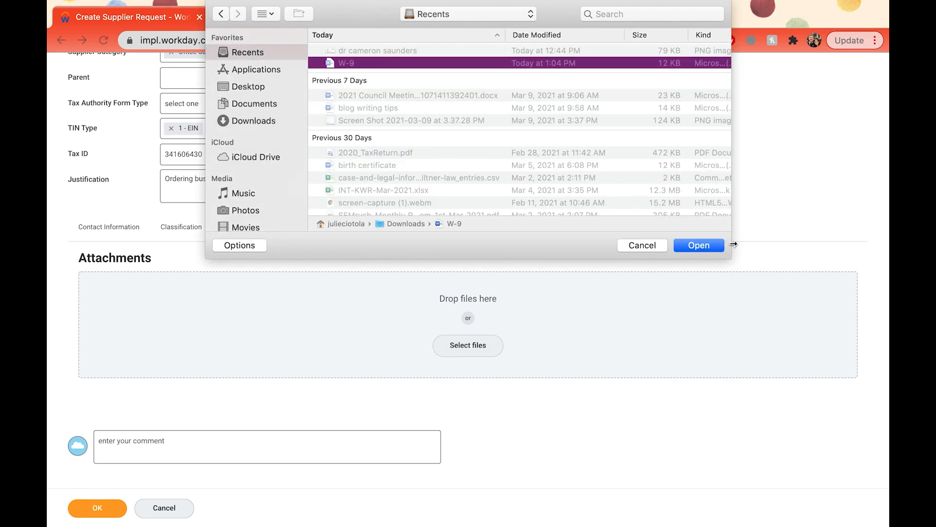
left_click(704, 247)
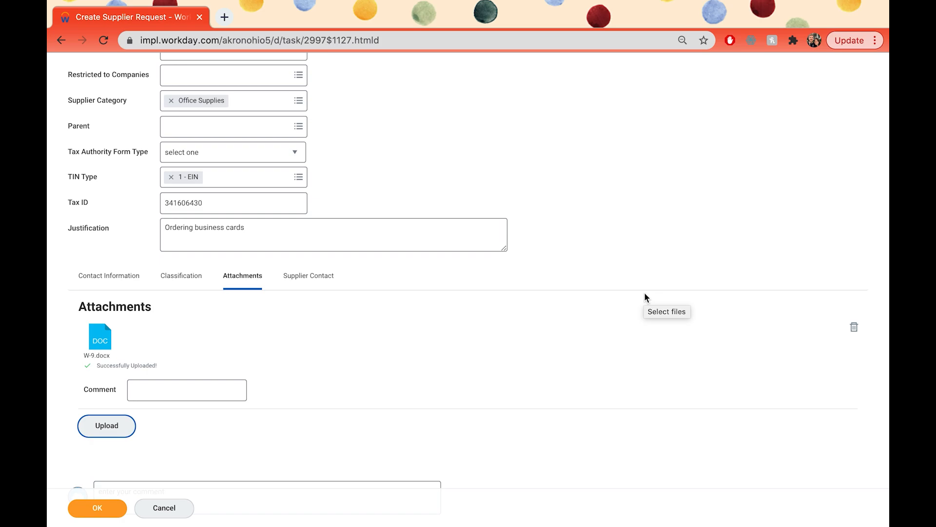
- Add a supplier contact with the contact's first and last name, then submit
left_click(318, 275)
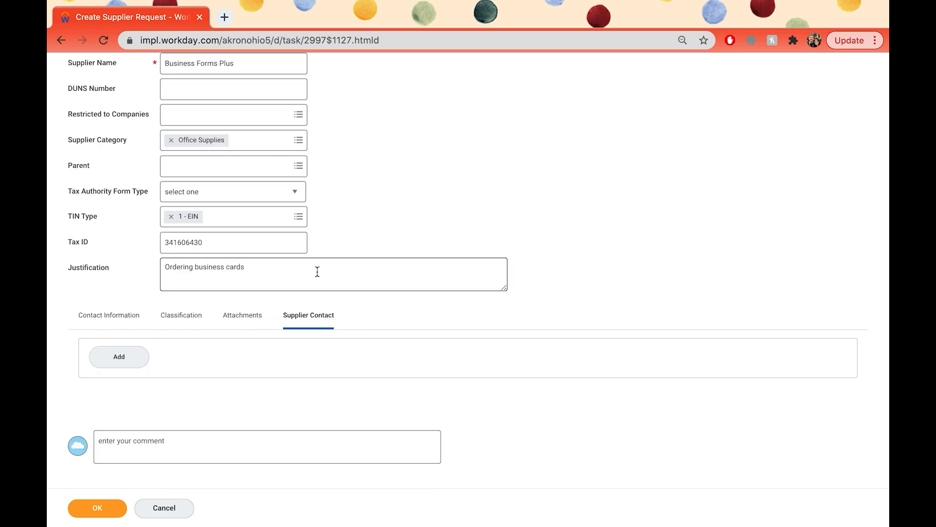
left_click(125, 364)
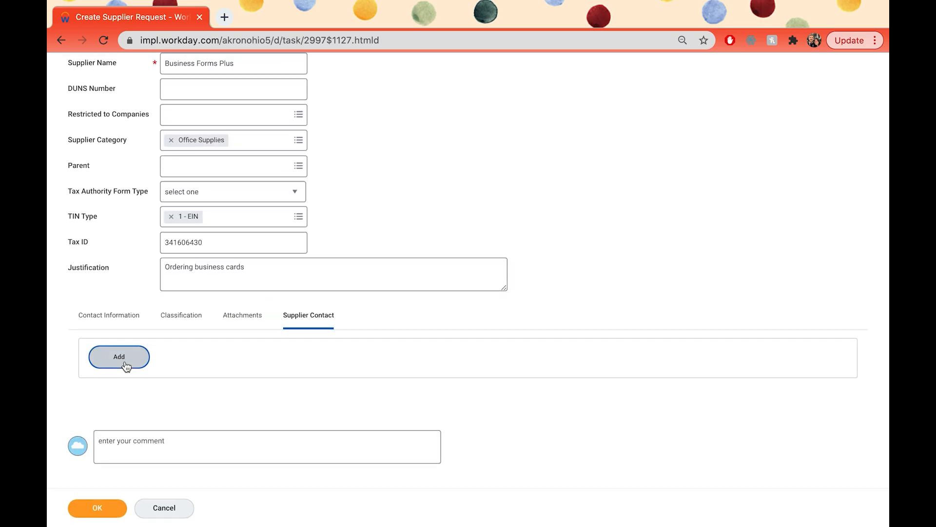
scroll(408, 374, "down", 2)
scroll(408, 374, "down", 1)
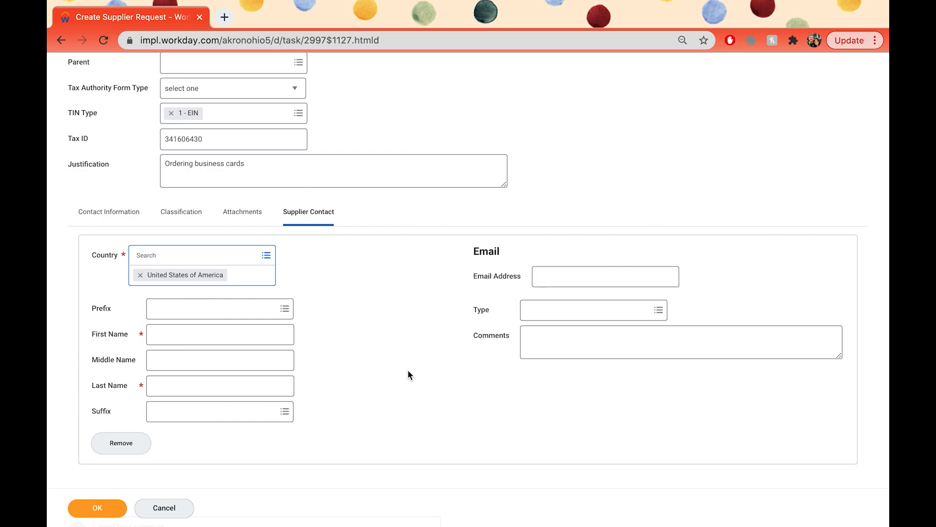
left_click(259, 335)
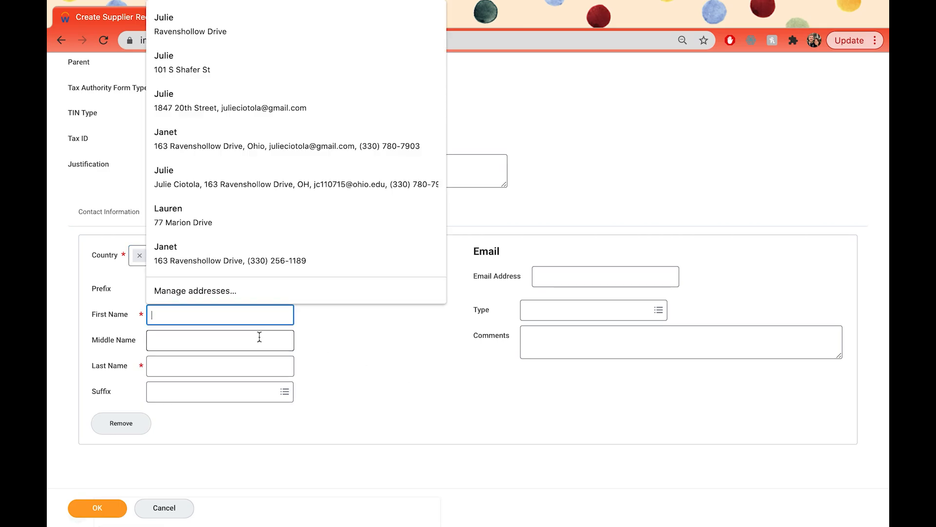
left_click(234, 368)
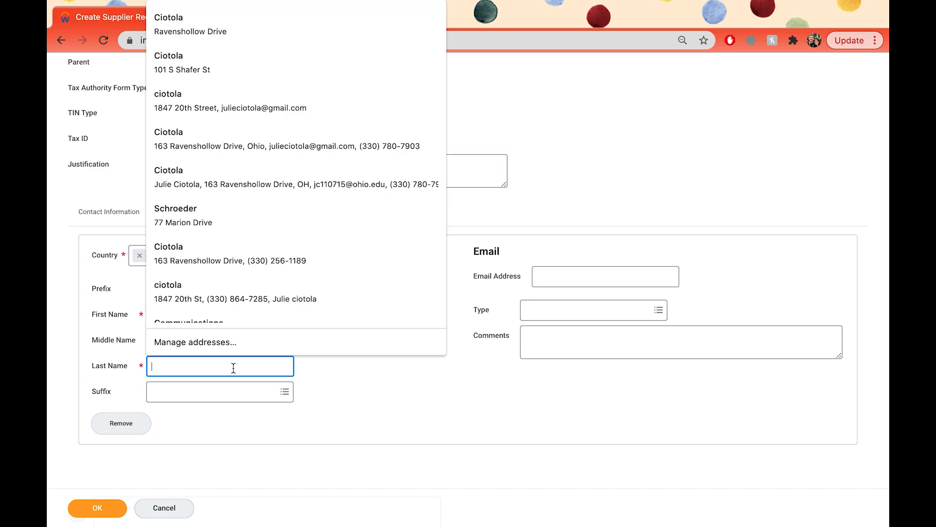
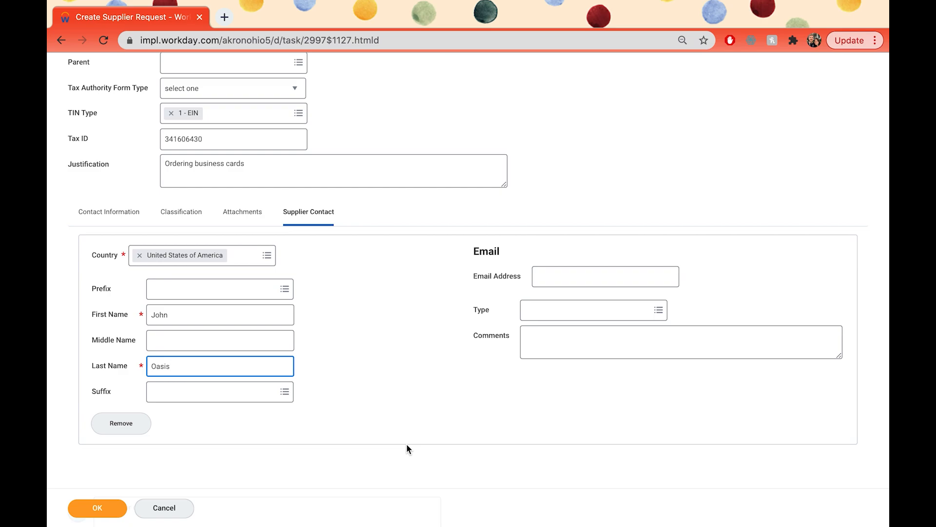
left_click(90, 511)
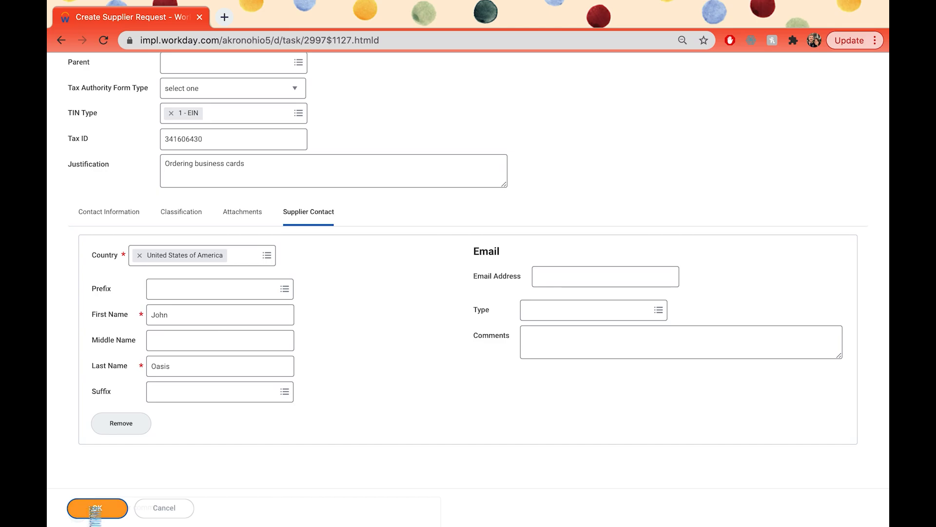